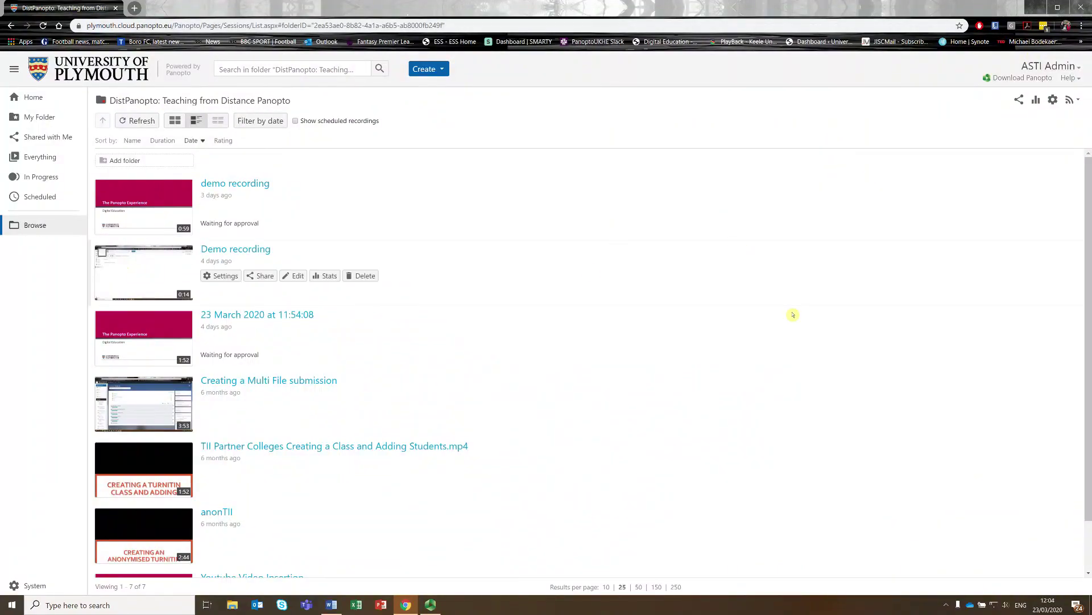
Open and close the all-folders panel, then scroll the session list down and back up.
{"action": "mouse_move", "coordinate": [236, 260]}
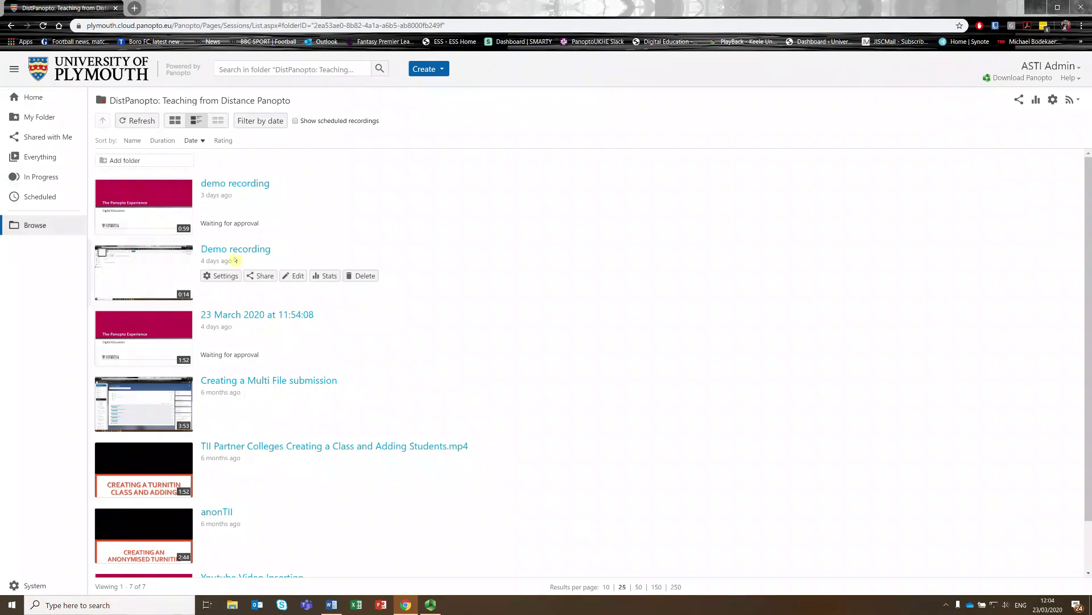
{"action": "left_click", "coordinate": [27, 225]}
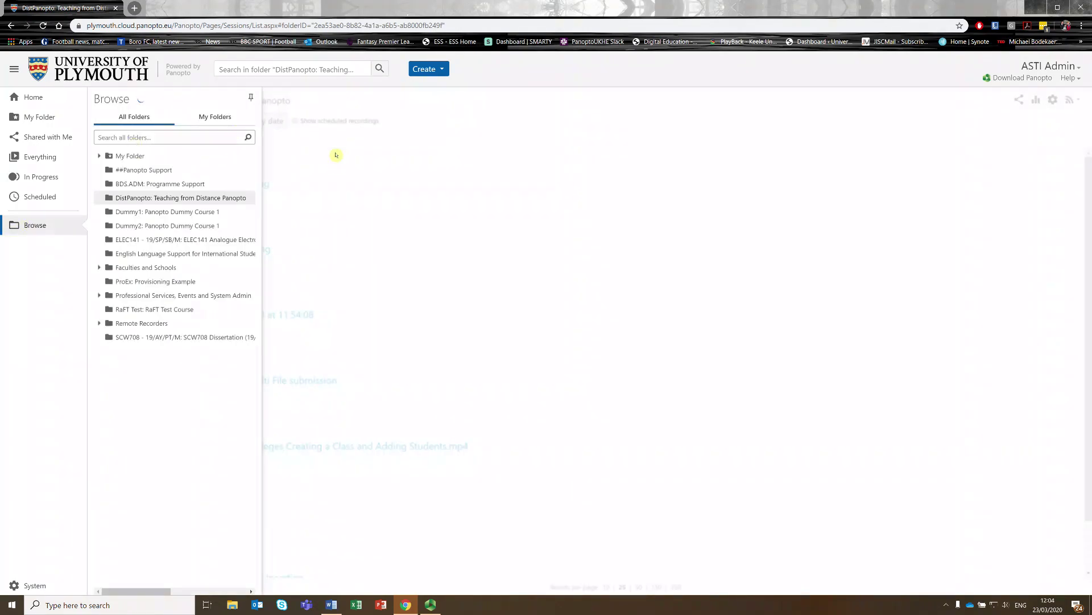
{"action": "left_click", "coordinate": [444, 185]}
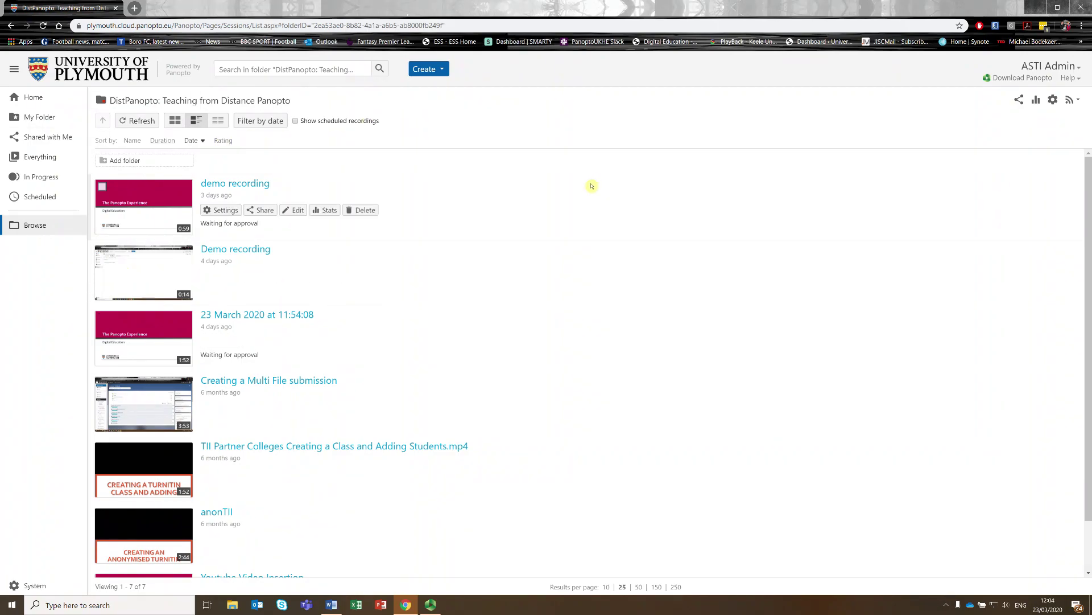
{"action": "scroll", "coordinate": [595, 188], "scroll_direction": "down", "scroll_amount": 1}
{"action": "scroll", "coordinate": [524, 423], "scroll_direction": "up", "scroll_amount": 1}
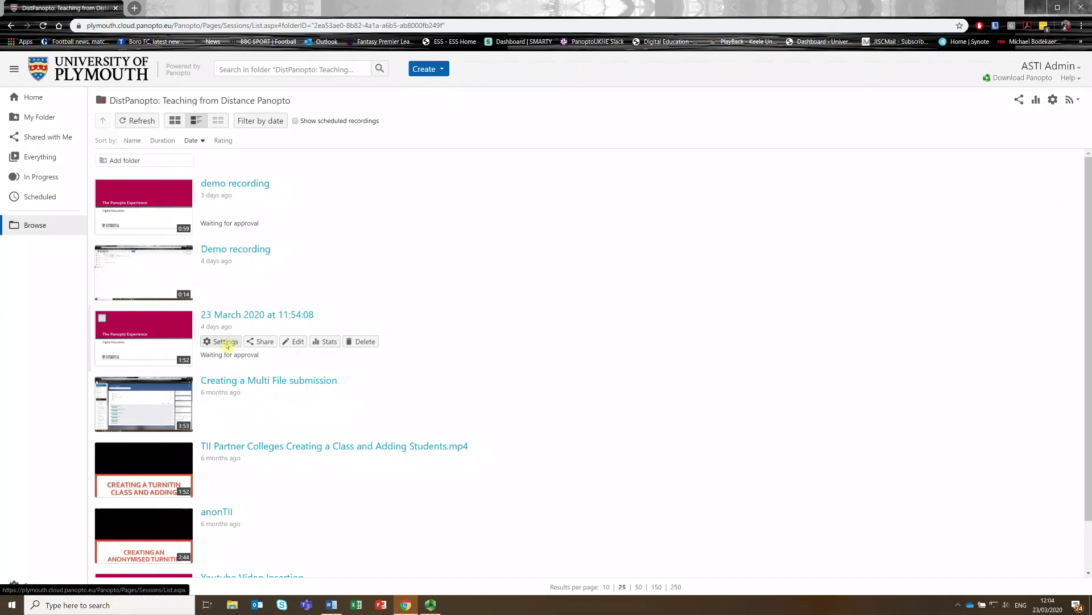
Rename the 23 March 2020 recording to 'Editing Example', fixing the 'EDiting' typo, and save.
{"action": "left_click", "coordinate": [224, 343]}
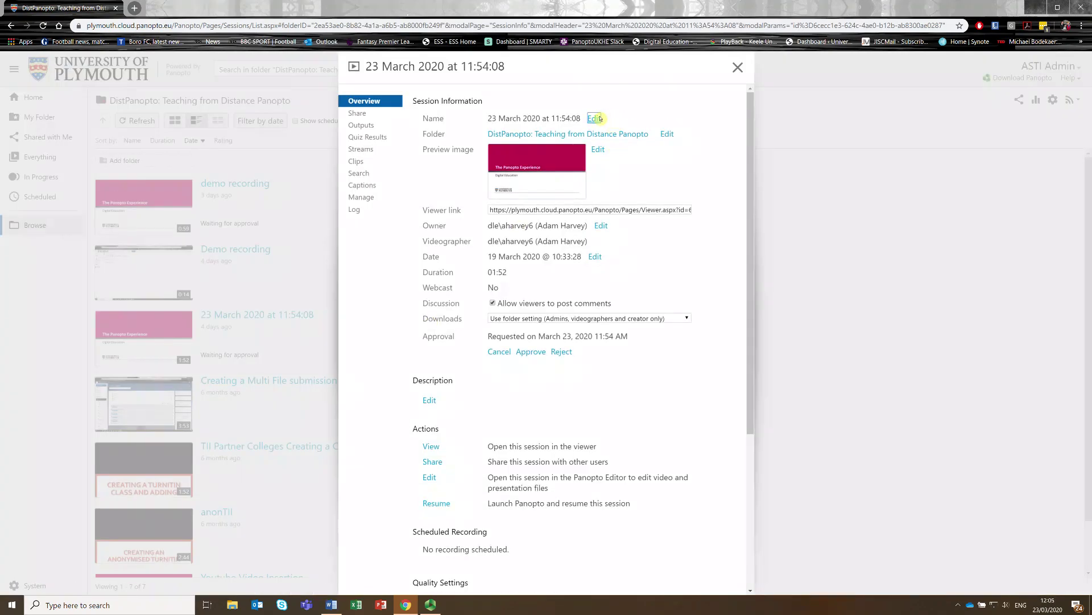
{"action": "left_click", "coordinate": [598, 118]}
{"action": "left_click_drag", "start_coordinate": [593, 117], "coordinate": [468, 123]}
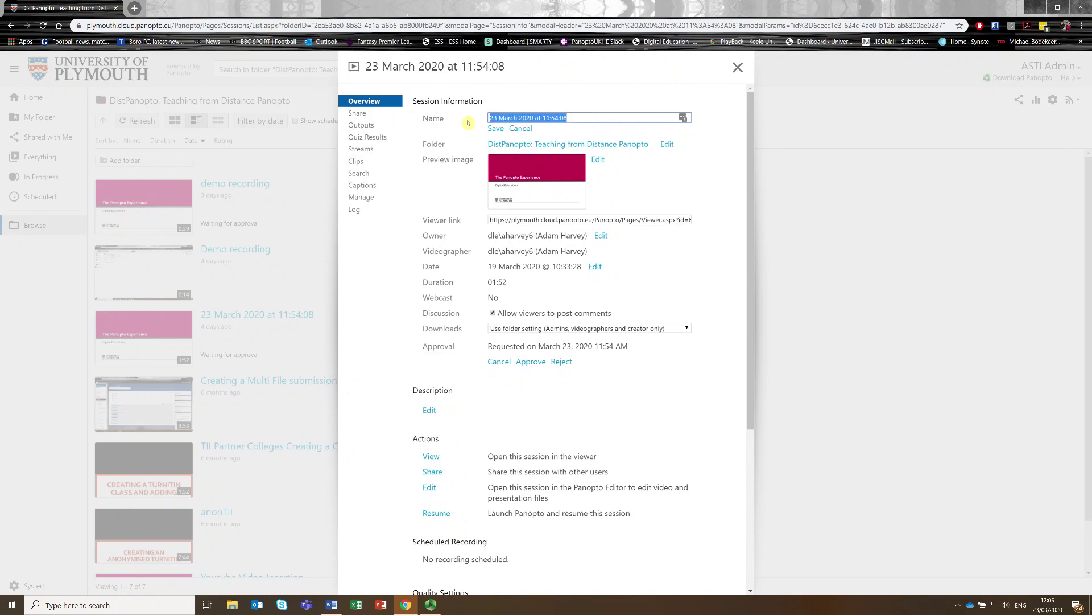
{"action": "type", "text": "EDiting E"}
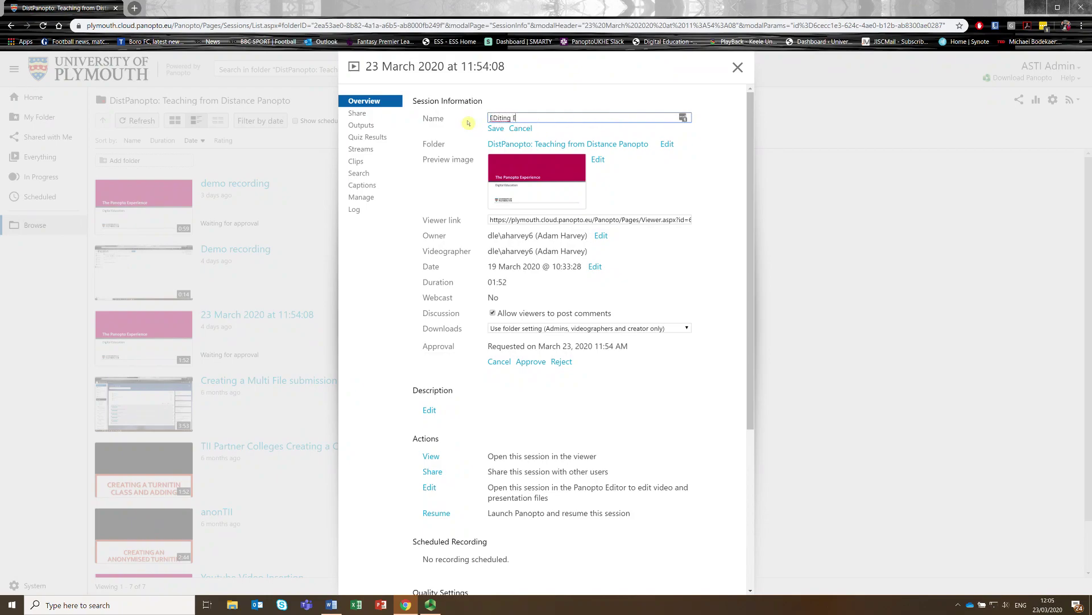
{"action": "type", "text": "xample"}
{"action": "right_click", "coordinate": [500, 118]}
{"action": "left_click", "coordinate": [509, 125]}
{"action": "left_click", "coordinate": [496, 128]}
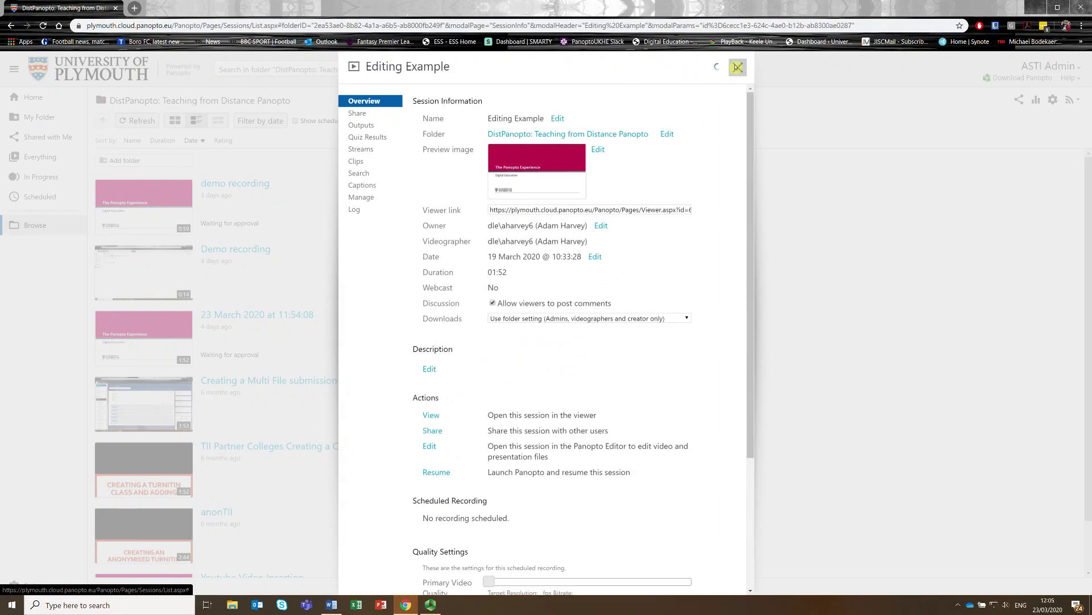
{"action": "left_click_drag", "start_coordinate": [370, 67], "coordinate": [451, 67]}
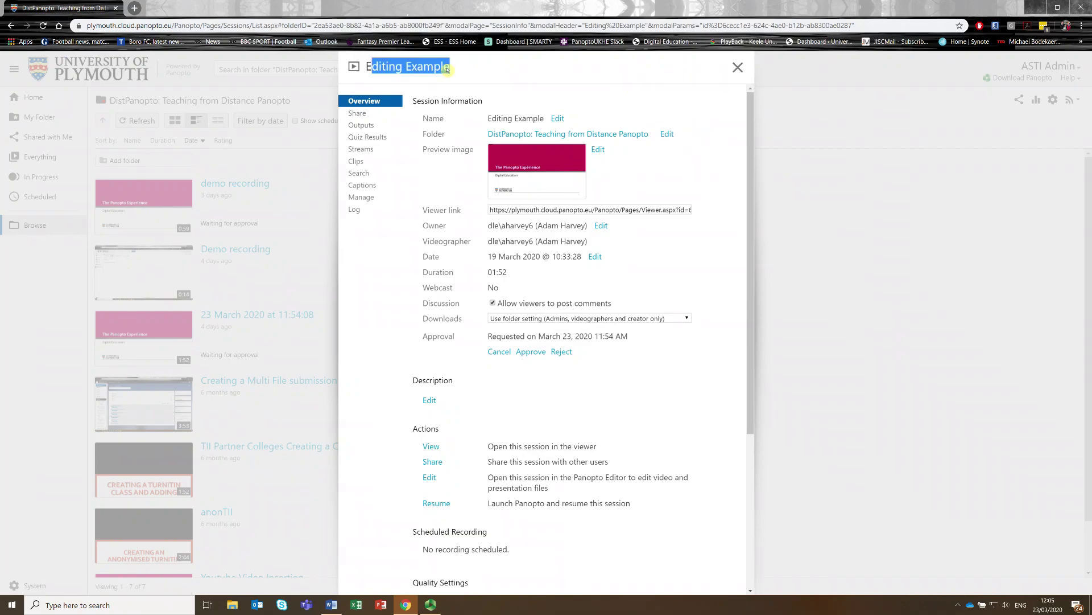
{"action": "left_click", "coordinate": [738, 67]}
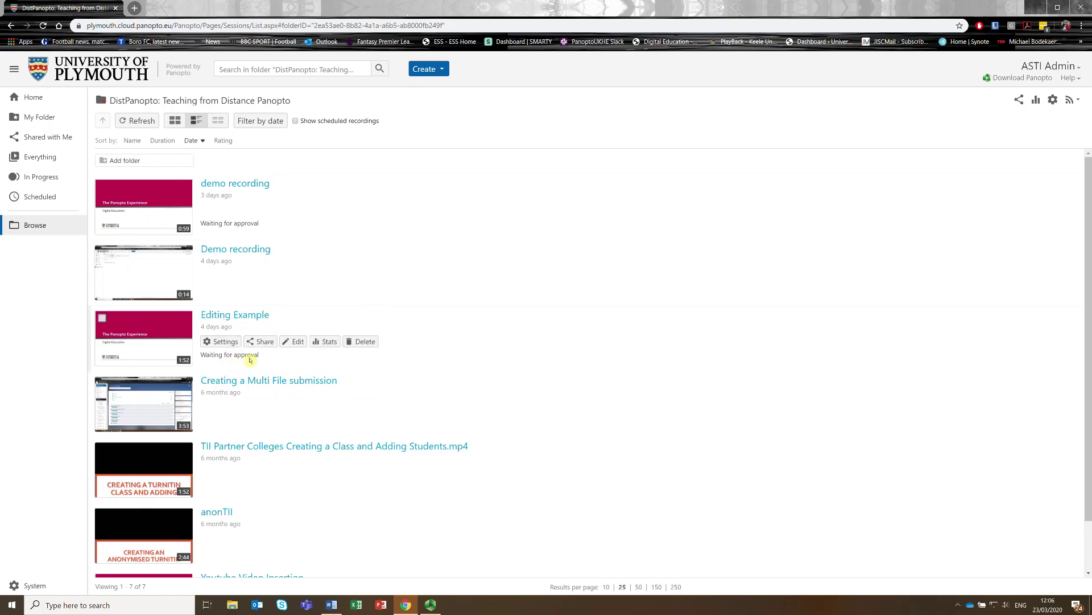
Open the Editing Example session in the Panopto Editor to show its contents and timeline.
{"action": "left_click", "coordinate": [296, 342]}
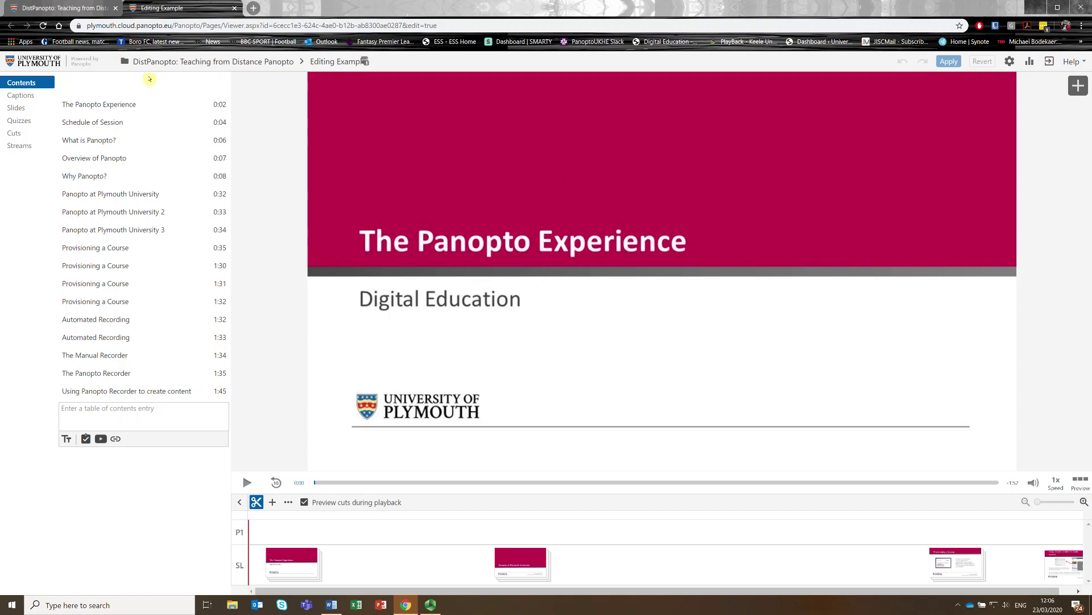
{"action": "mouse_move", "coordinate": [148, 87]}
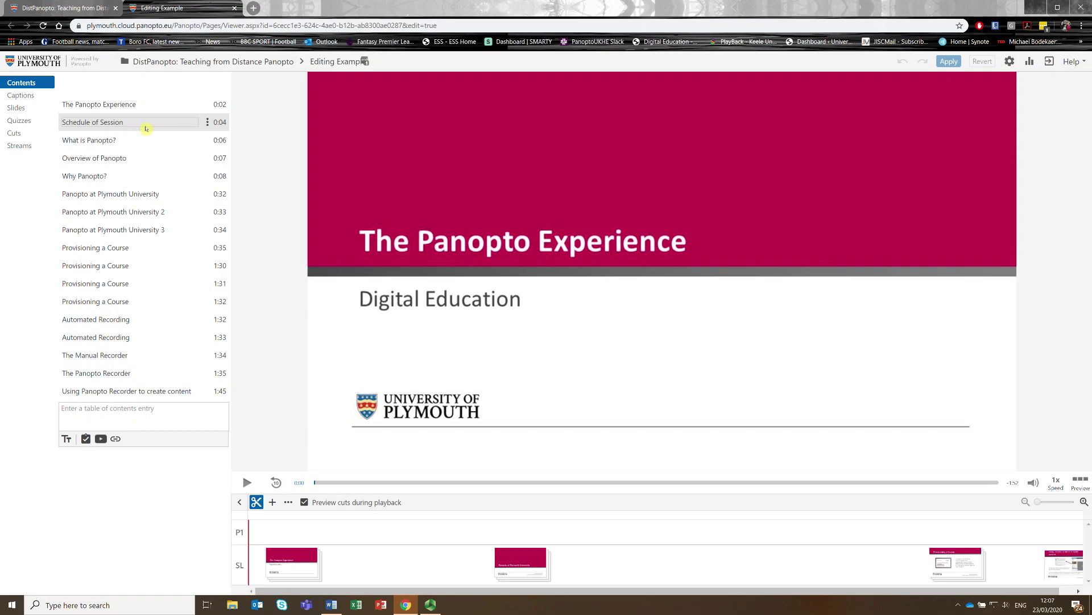
Rename the 1:30, 1:31 and 1:32 entries to Provisioning a Course 2, 3 and 4.
{"action": "left_click", "coordinate": [146, 129]}
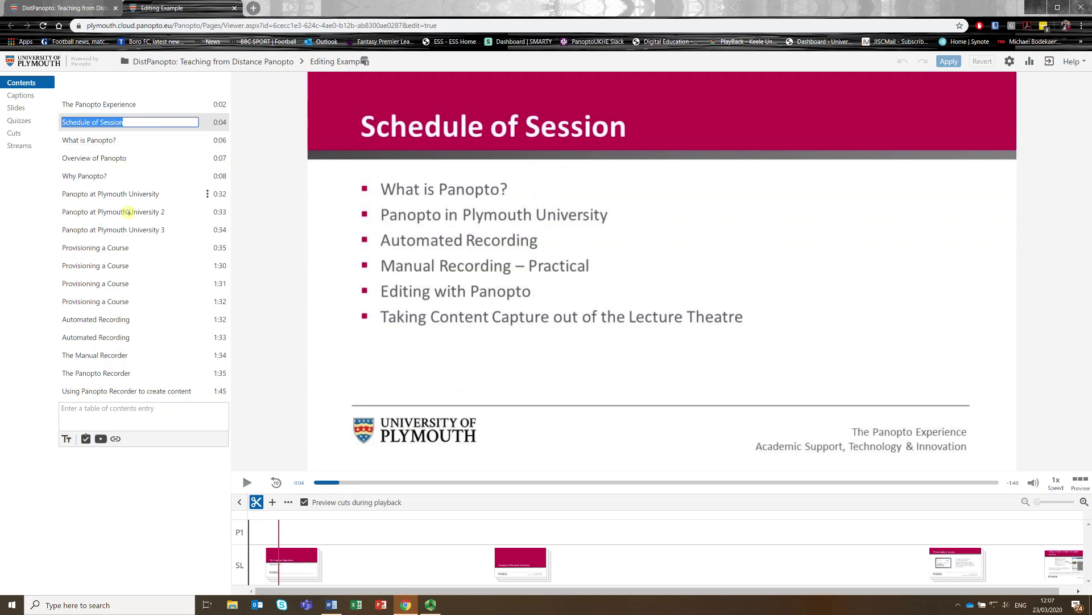
{"action": "left_click", "coordinate": [152, 250]}
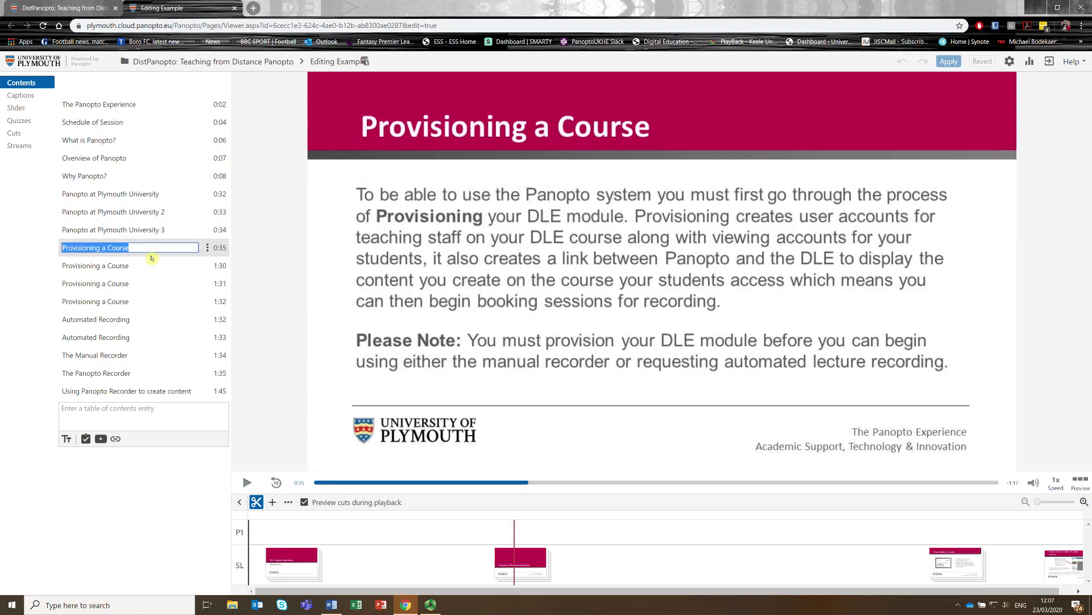
{"action": "left_click", "coordinate": [152, 268]}
{"action": "left_click", "coordinate": [152, 269]}
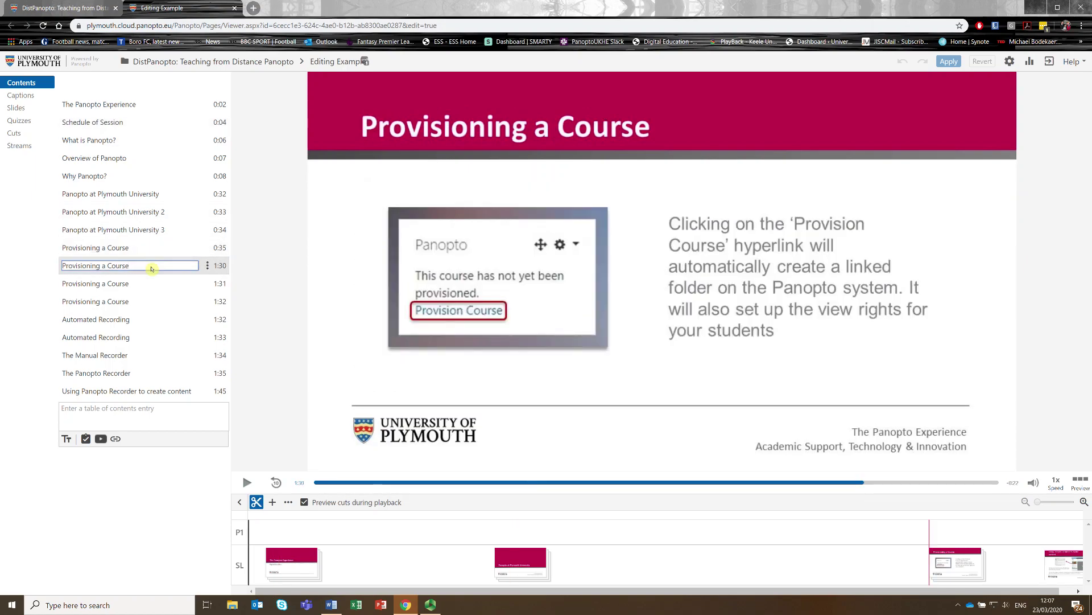
{"action": "type", "text": "2"}
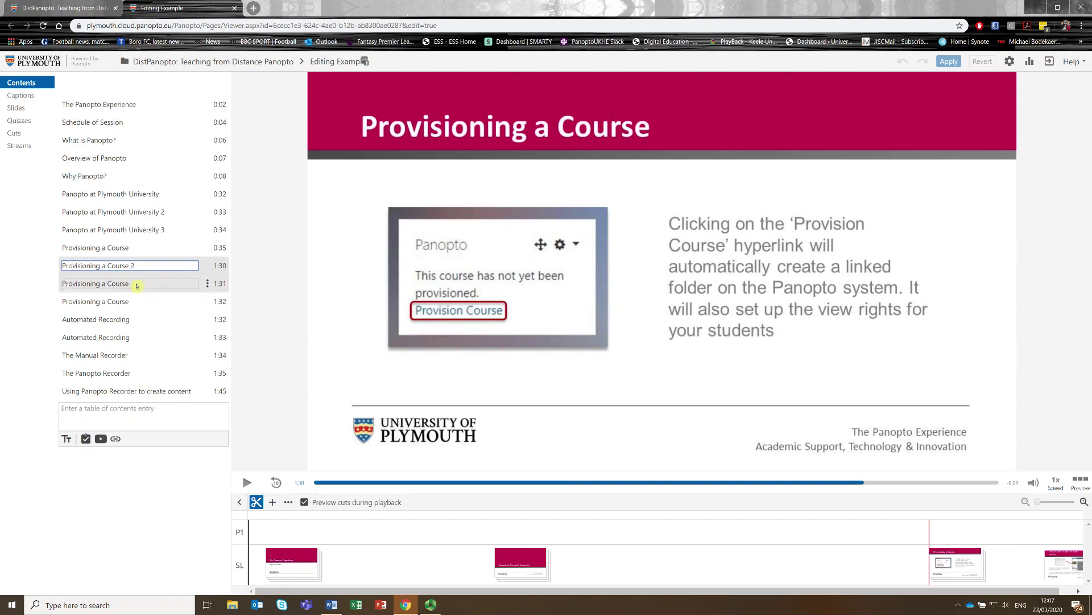
{"action": "left_click", "coordinate": [148, 287]}
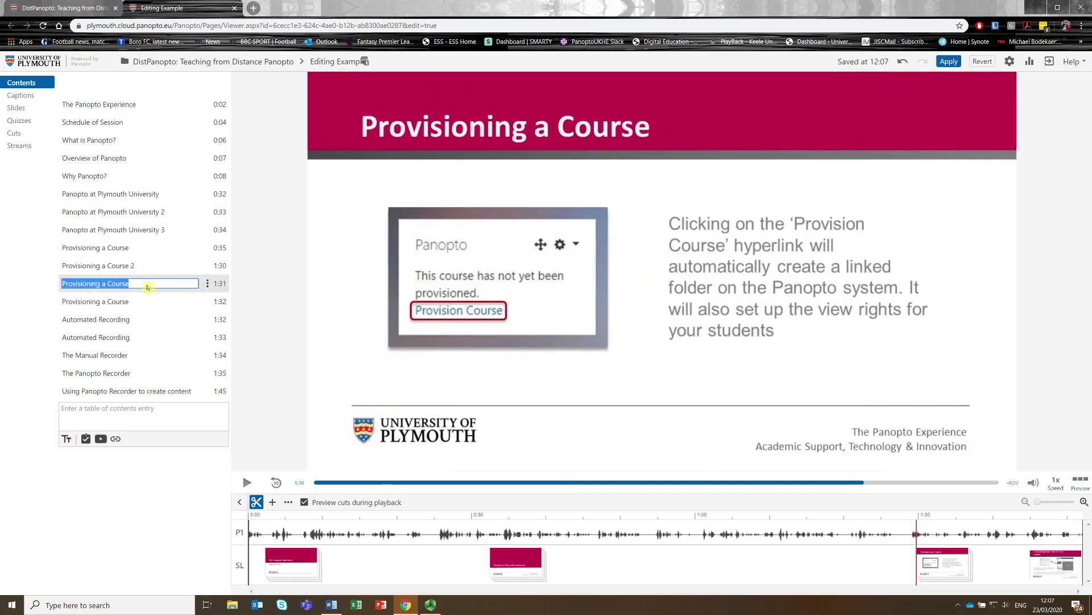
{"action": "left_click", "coordinate": [148, 287]}
{"action": "type", "text": "3"}
{"action": "left_click", "coordinate": [141, 303]}
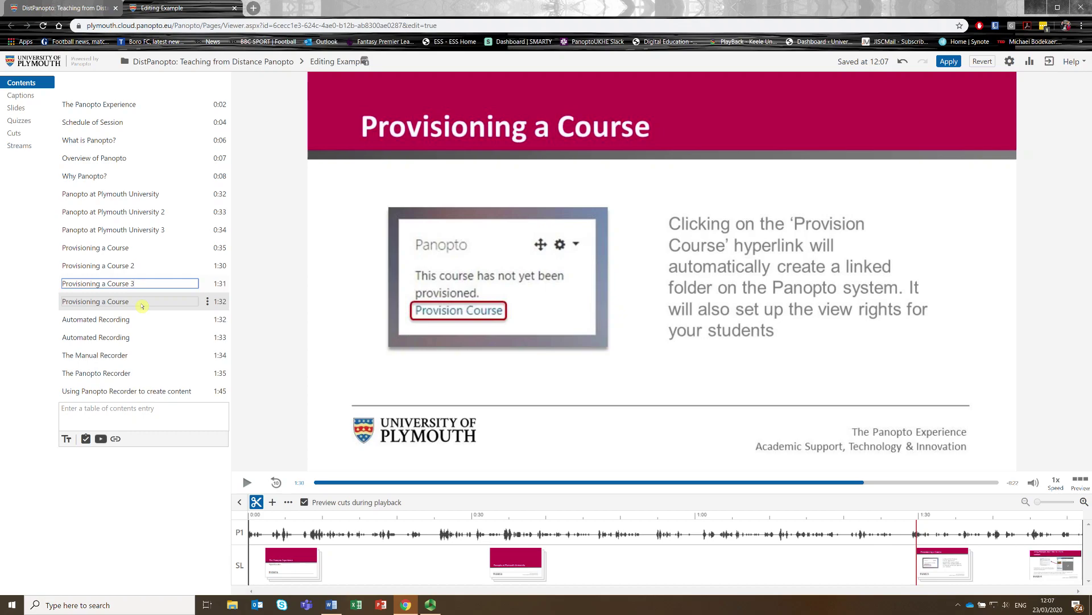
{"action": "left_click", "coordinate": [142, 306]}
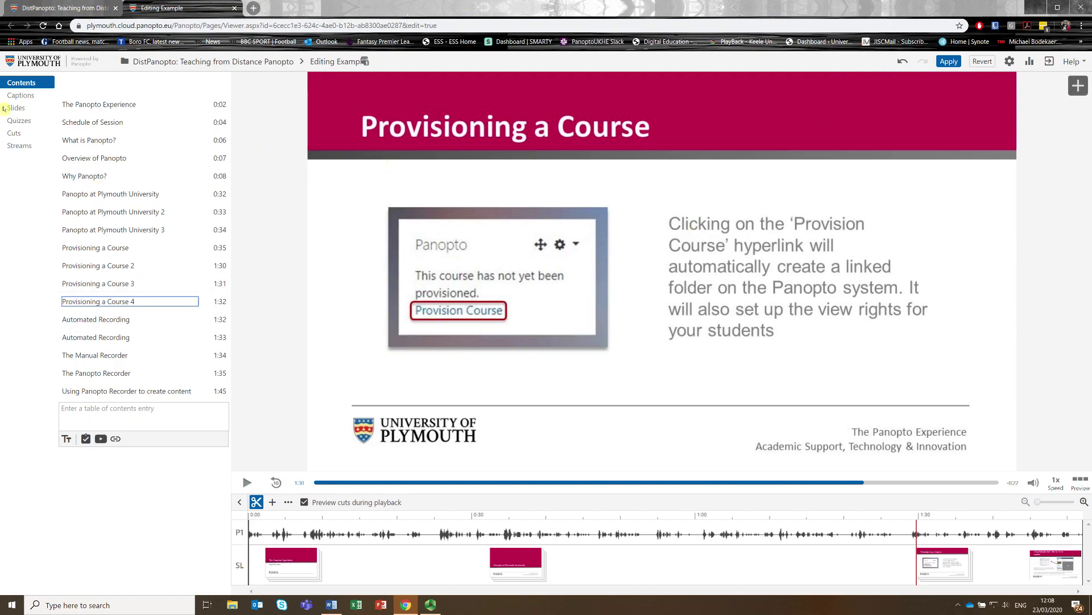
In the viewer, pause Editing Example and skim through Provisioning a Course to The Manual Recorder.
{"action": "left_click", "coordinate": [54, 5]}
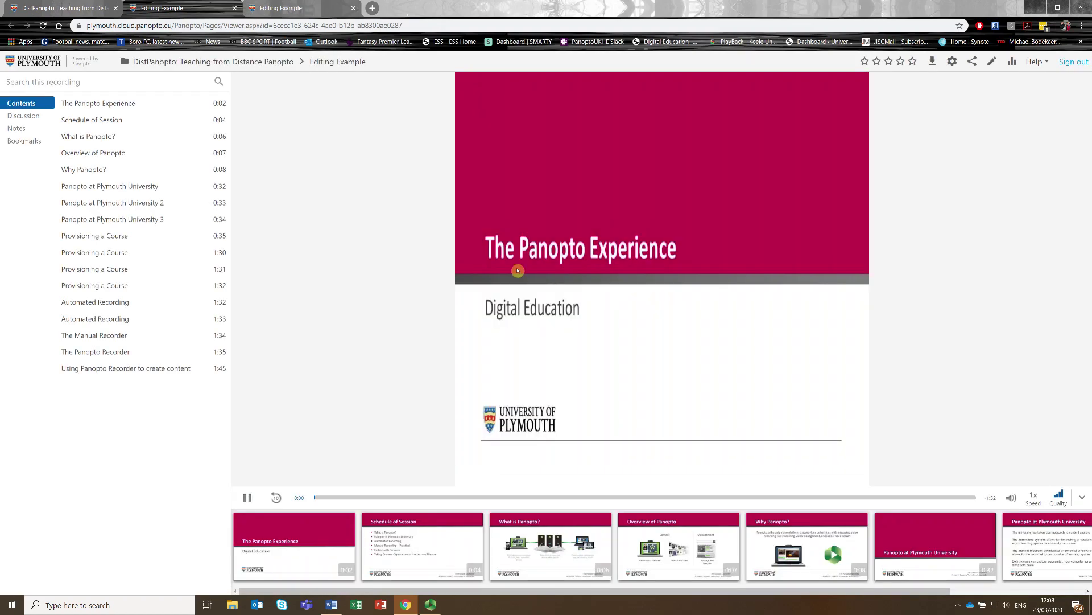
{"action": "left_click", "coordinate": [247, 497]}
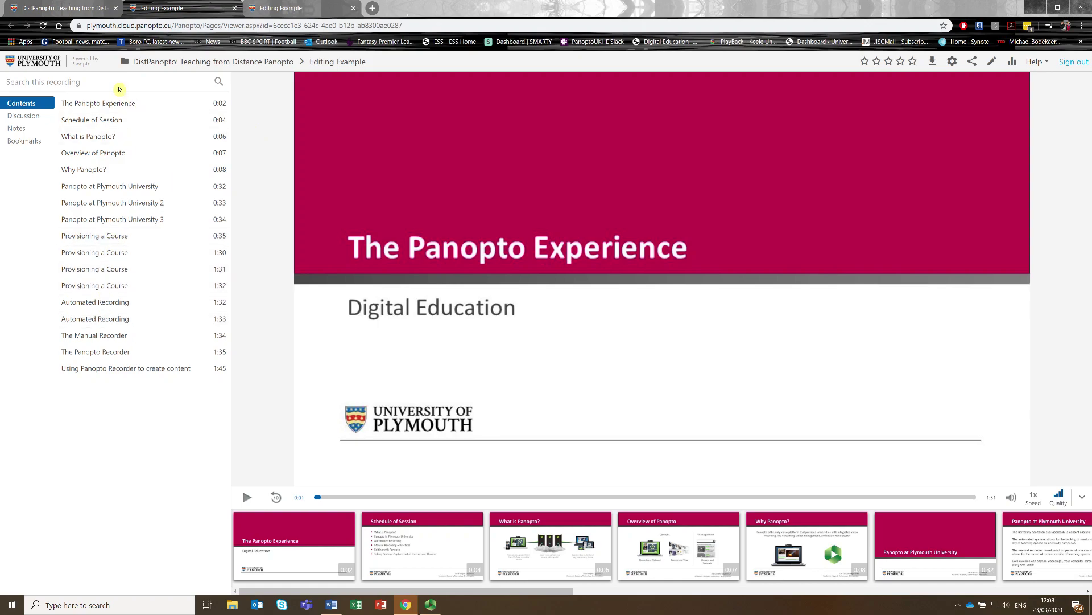
{"action": "left_click", "coordinate": [94, 235]}
{"action": "left_click", "coordinate": [94, 285]}
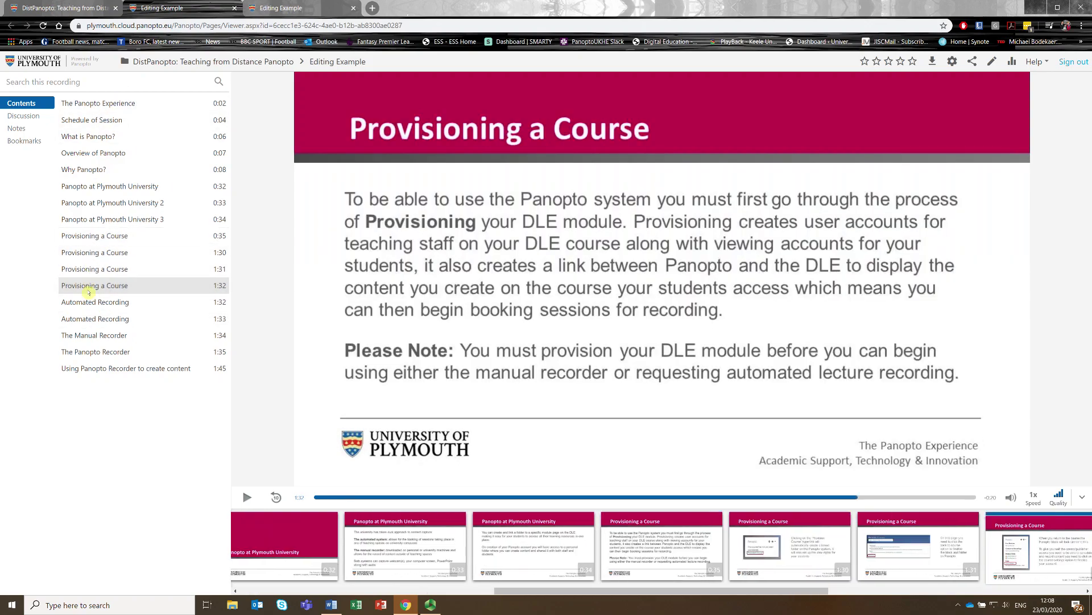
{"action": "left_click", "coordinate": [81, 334]}
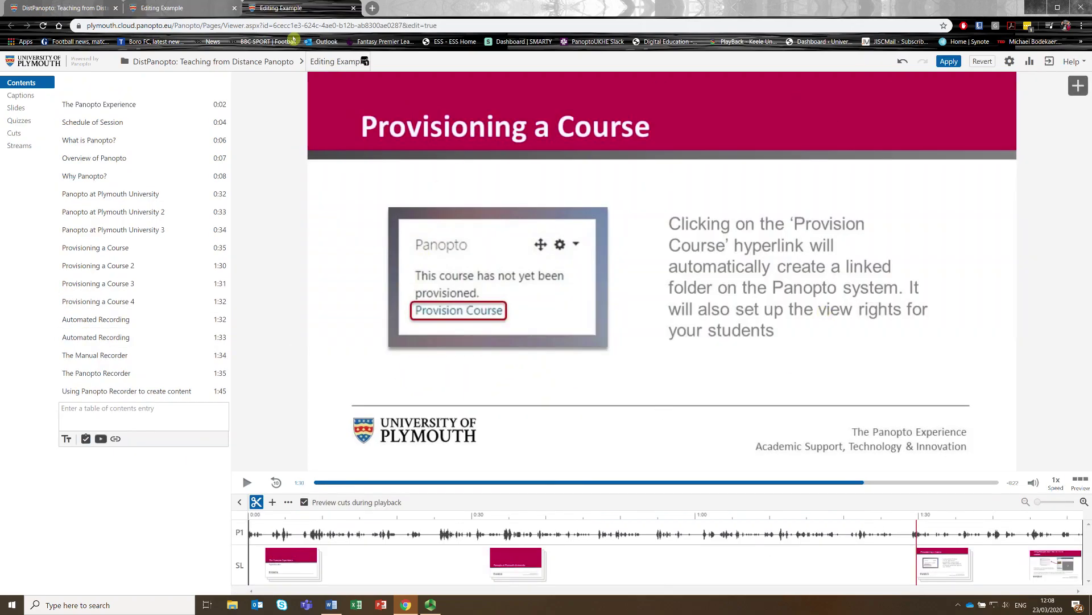
Compare the viewer and editor pages, then close the extra Editing Example viewer tab.
{"action": "left_click", "coordinate": [185, 8]}
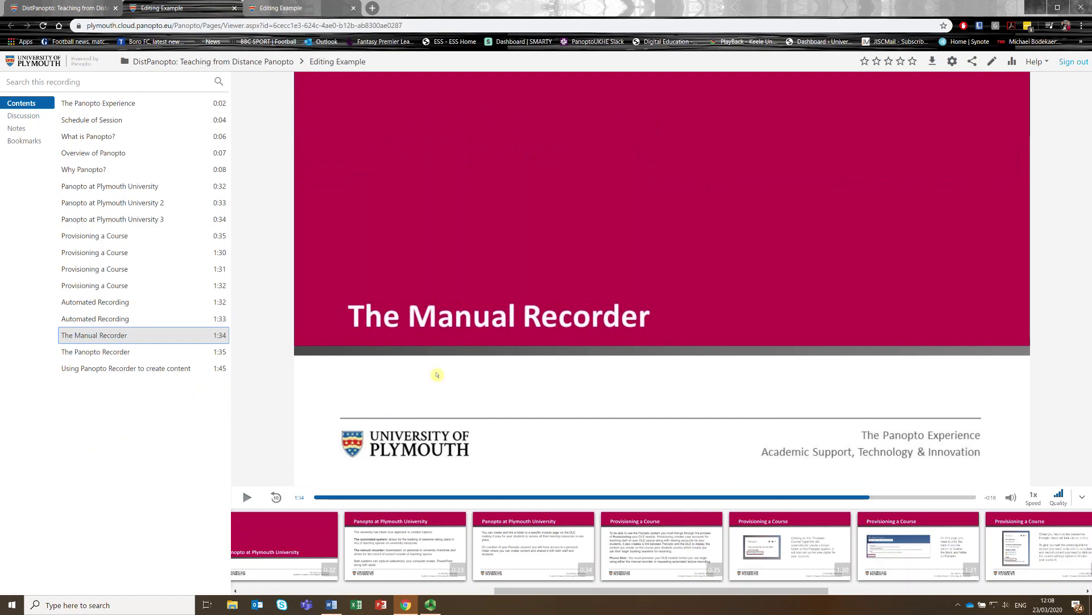
{"action": "left_click", "coordinate": [291, 7]}
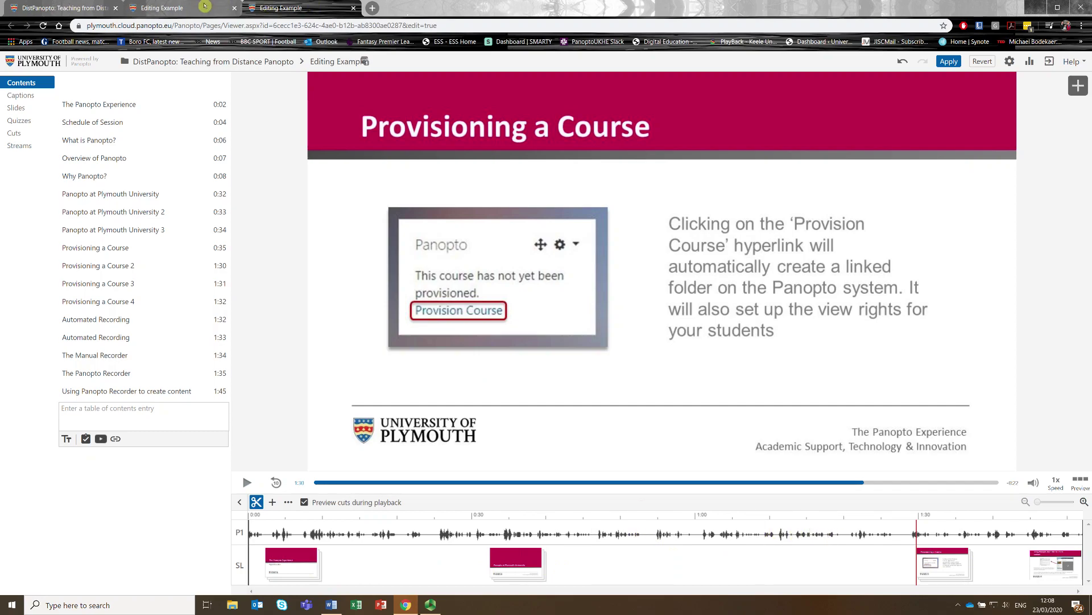
{"action": "left_click", "coordinate": [183, 8]}
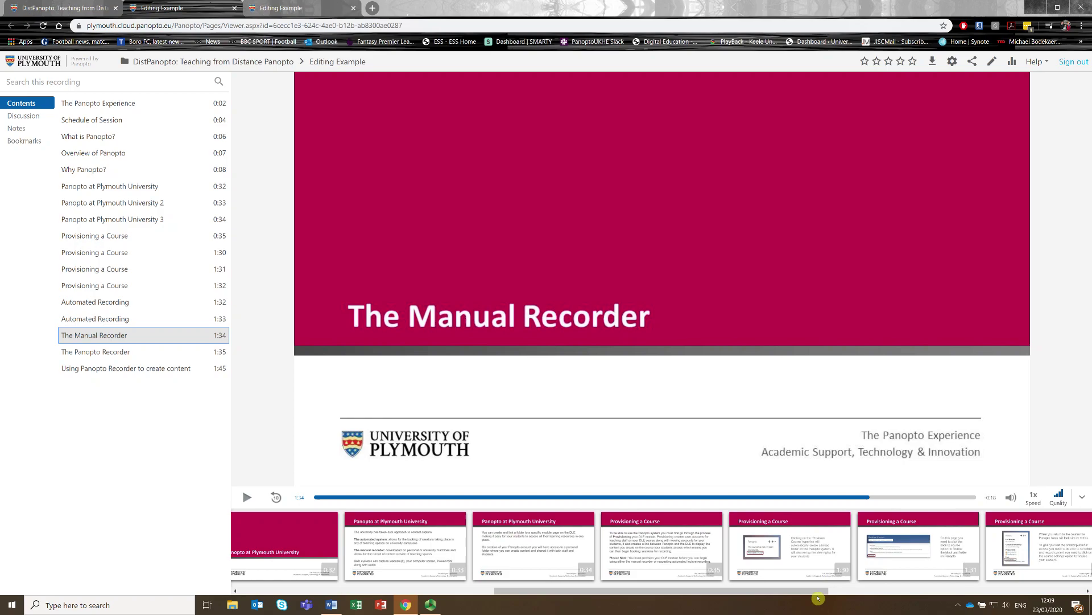
{"action": "left_click_drag", "start_coordinate": [813, 591], "coordinate": [932, 592]}
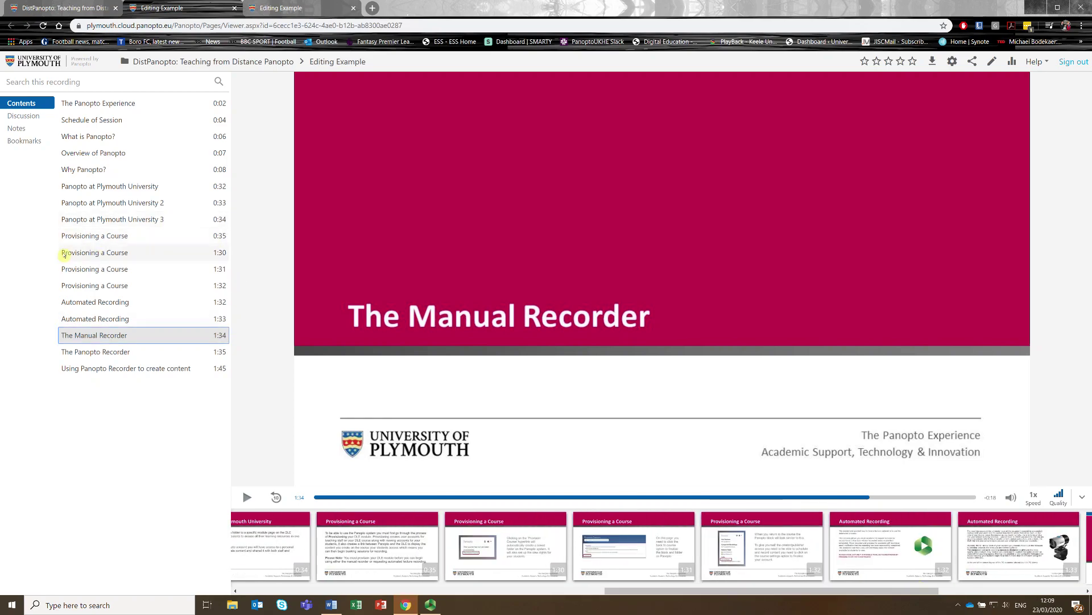
{"action": "left_click", "coordinate": [234, 8]}
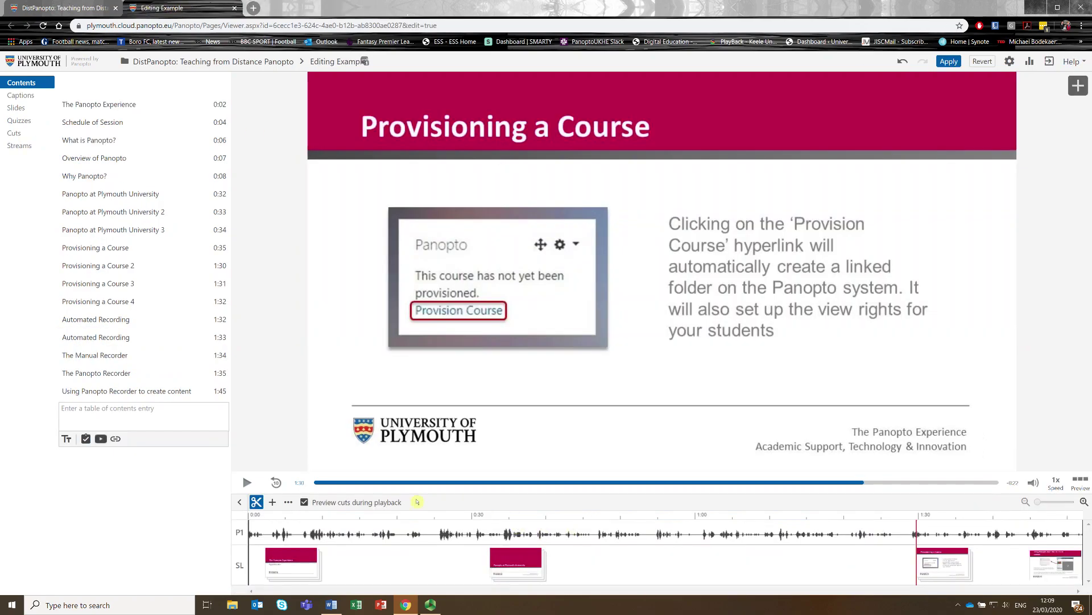
Rewind the editor's playback to 0:00 on The Panopto Experience title slide.
{"action": "left_click", "coordinate": [334, 483]}
{"action": "left_click_drag", "start_coordinate": [334, 483], "coordinate": [305, 484]}
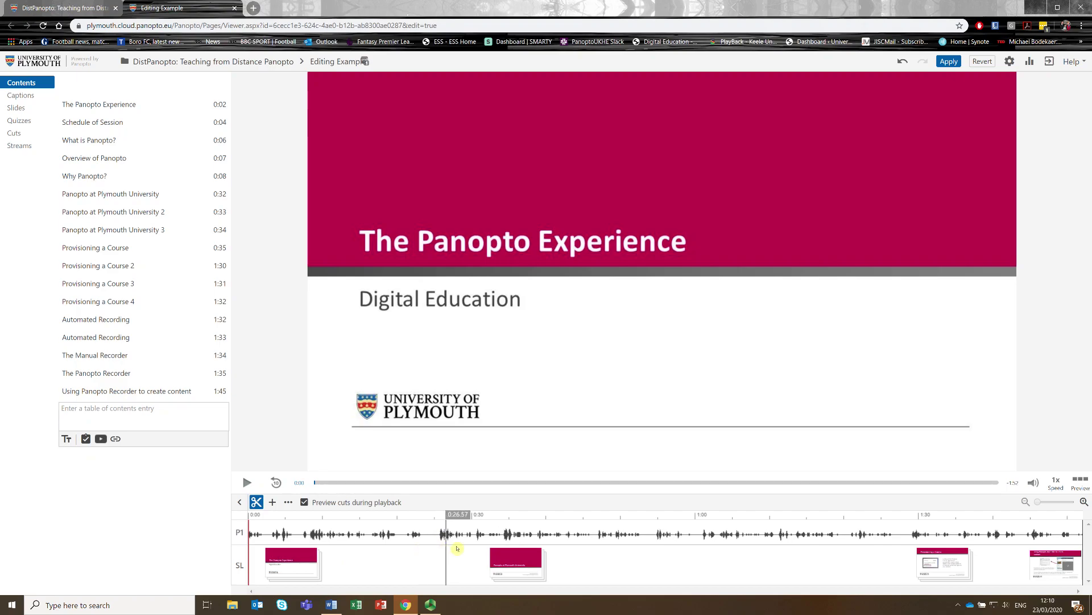
Play the recording from 0:44 and pause at 0:46 on the Provisioning a Course slide.
{"action": "left_click", "coordinate": [576, 545]}
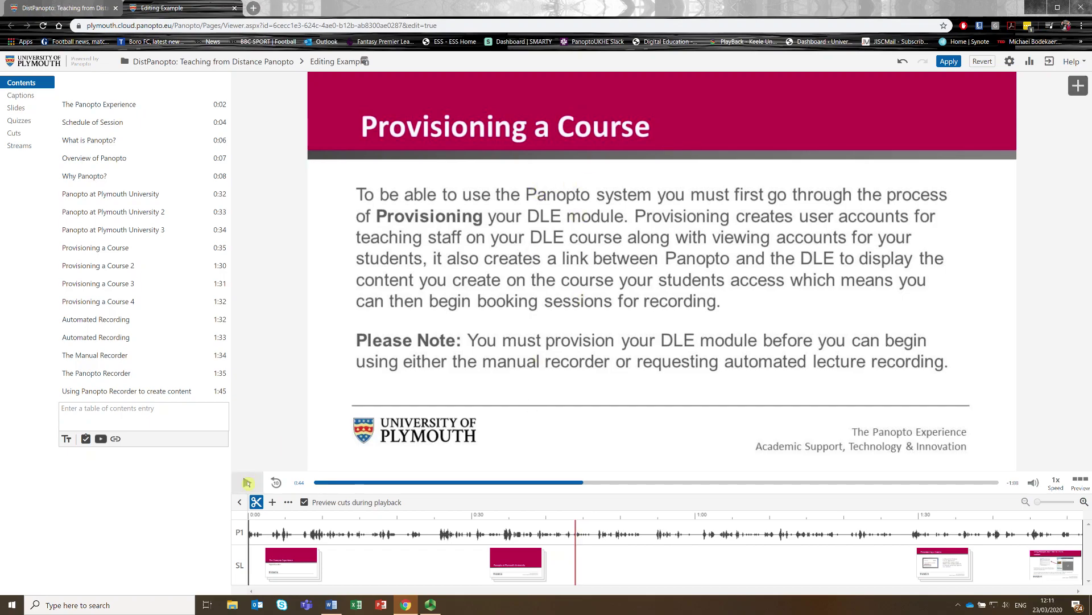
{"action": "left_click", "coordinate": [248, 482]}
{"action": "left_click", "coordinate": [247, 482]}
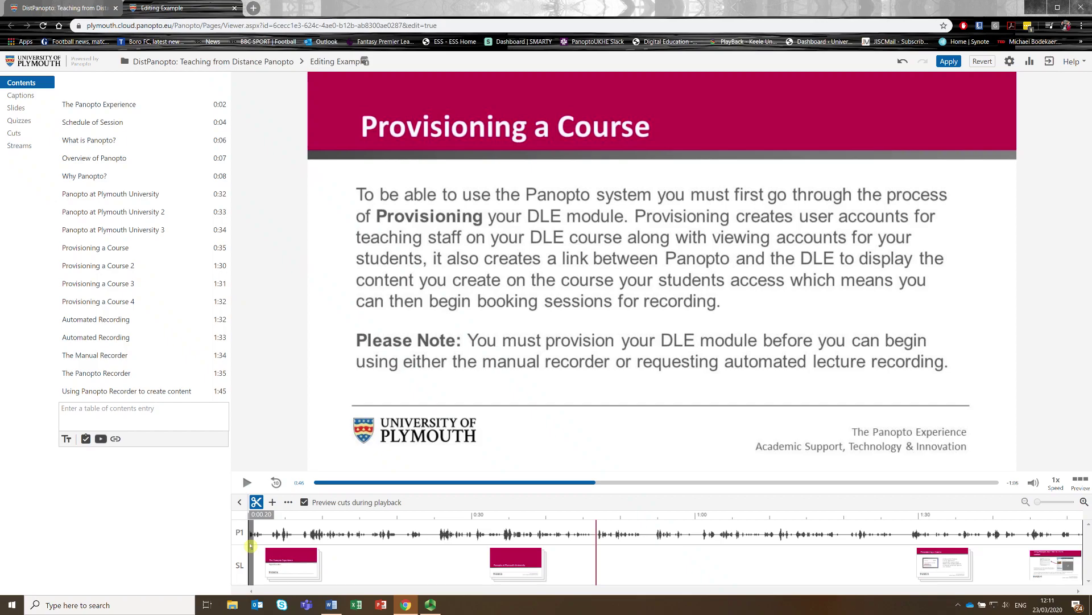
Trim off the opening seconds and cut the ending from about 1:45.53.
{"action": "left_click_drag", "start_coordinate": [250, 546], "coordinate": [302, 545]}
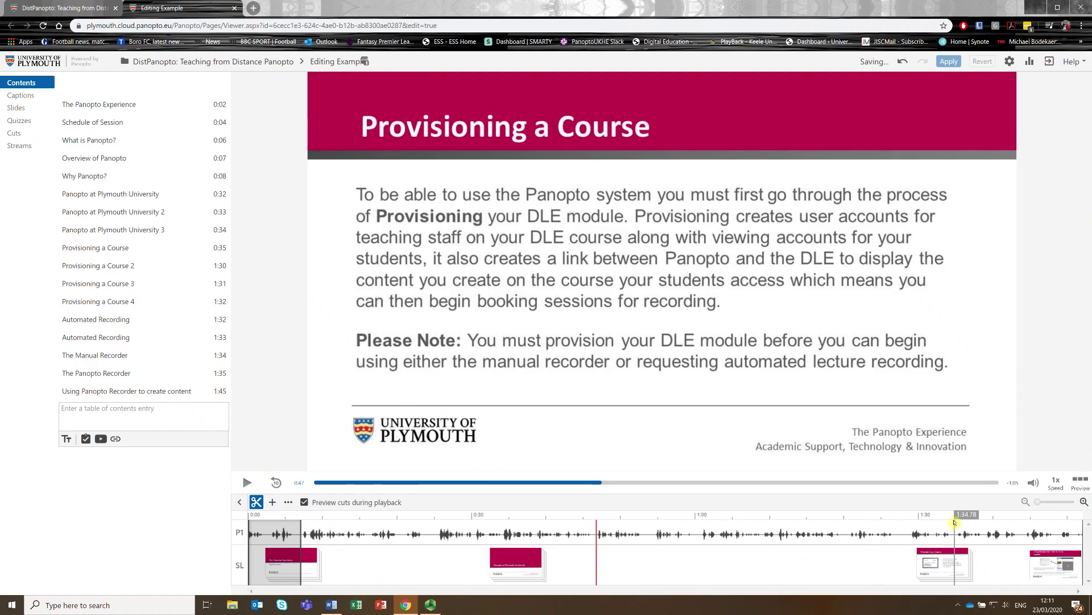
{"action": "mouse_move", "coordinate": [1081, 532]}
{"action": "left_mouse_down"}
{"action": "mouse_move", "coordinate": [1019, 549]}
{"action": "mouse_move", "coordinate": [997, 573]}
{"action": "left_mouse_up"}
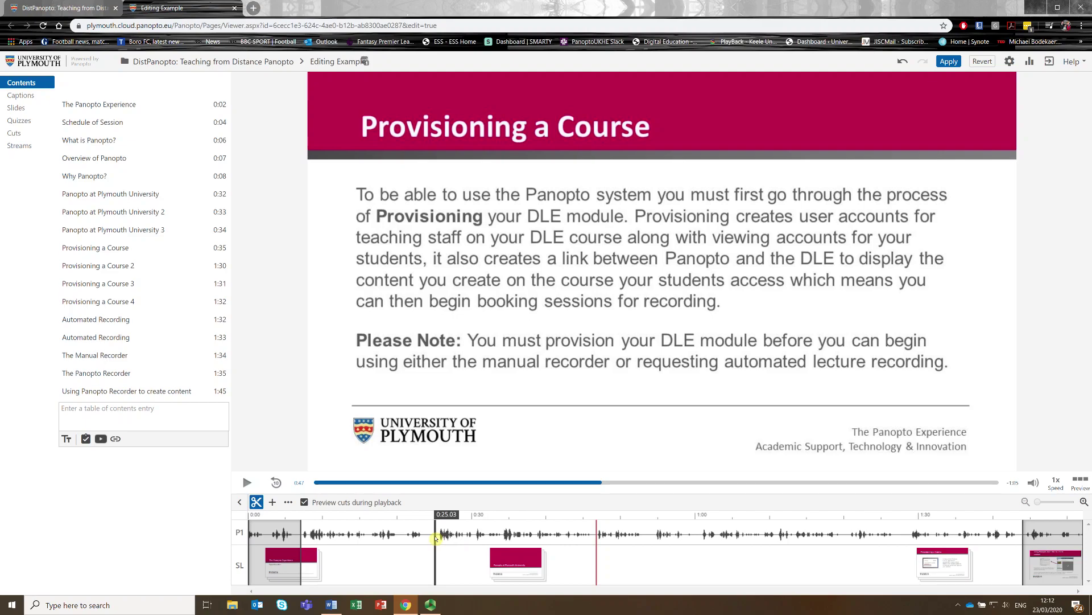
Drag across the timeline to cut out the 0:25.03–0:32.71 section.
{"action": "left_click_drag", "start_coordinate": [436, 538], "coordinate": [503, 543]}
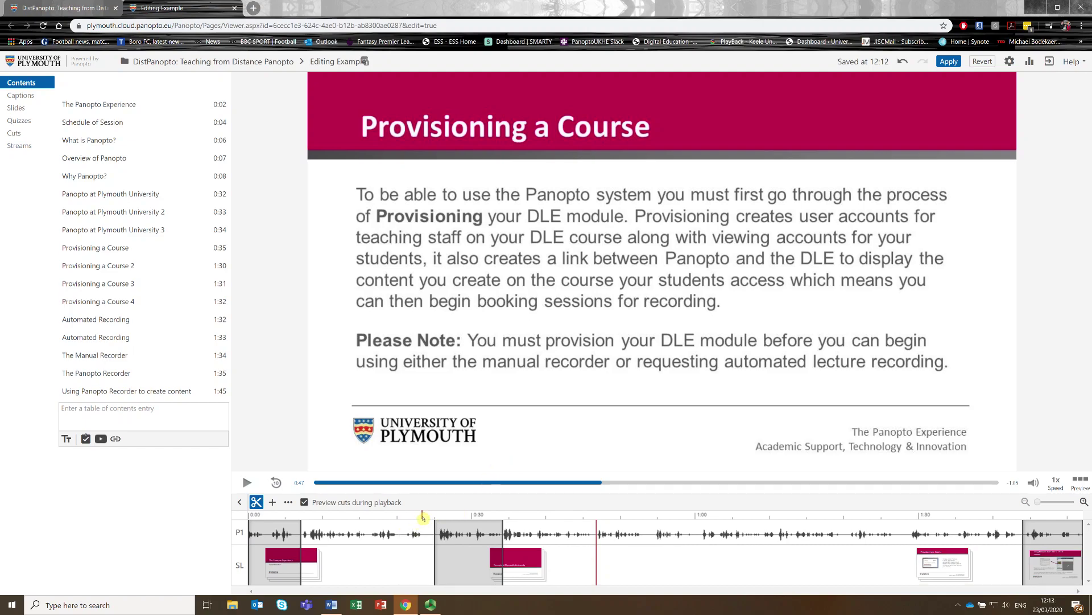
Play from 0:23 to preview the cut, rewatch from about 0:20, and pause at 0:41.
{"action": "left_click", "coordinate": [422, 519]}
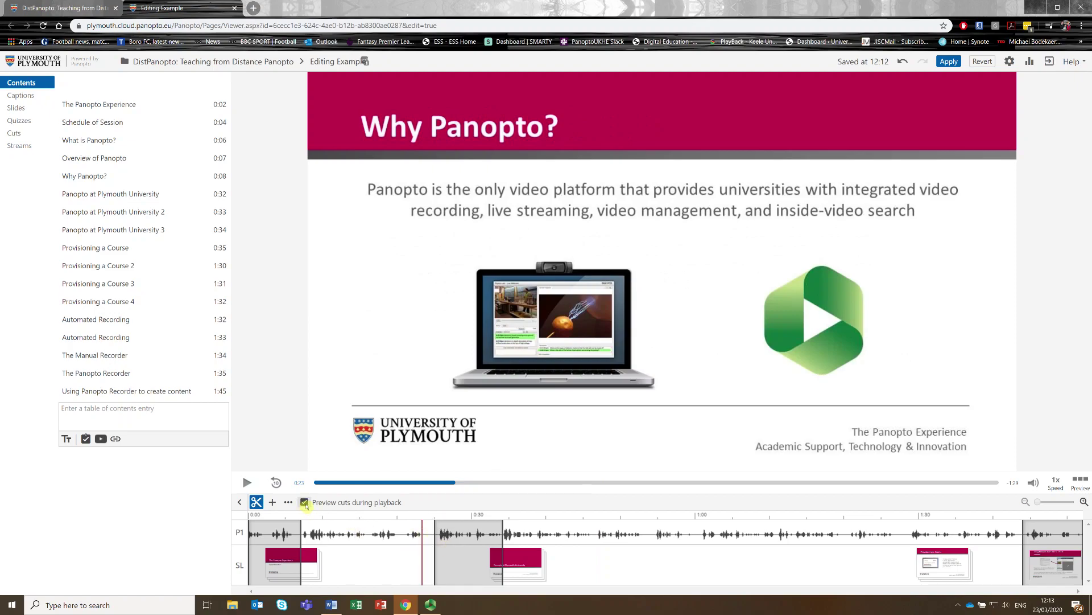
{"action": "left_click", "coordinate": [248, 483]}
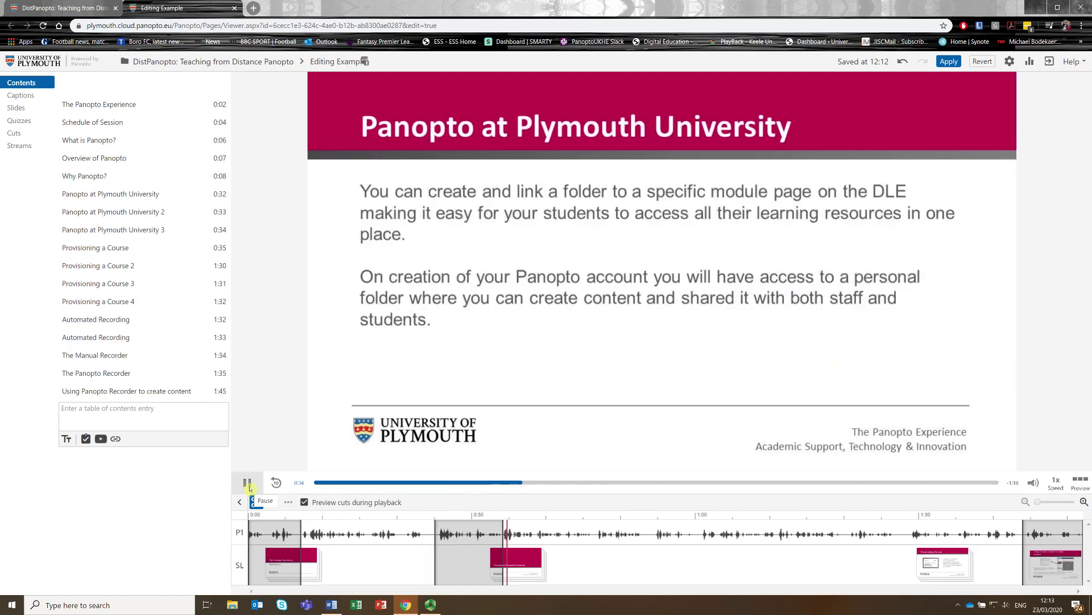
{"action": "left_click", "coordinate": [402, 532]}
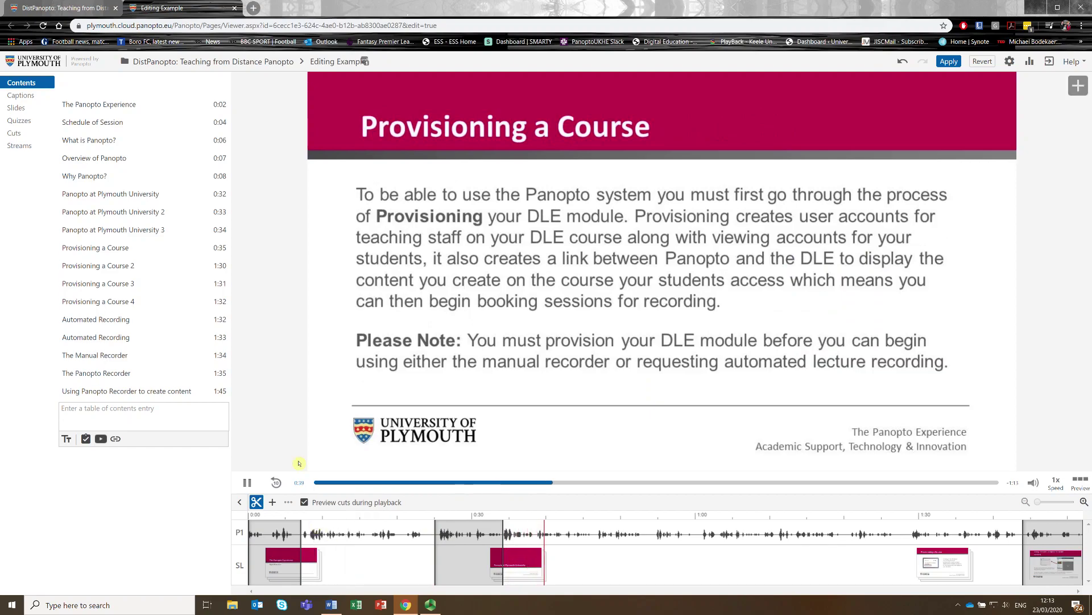
{"action": "left_click", "coordinate": [248, 484]}
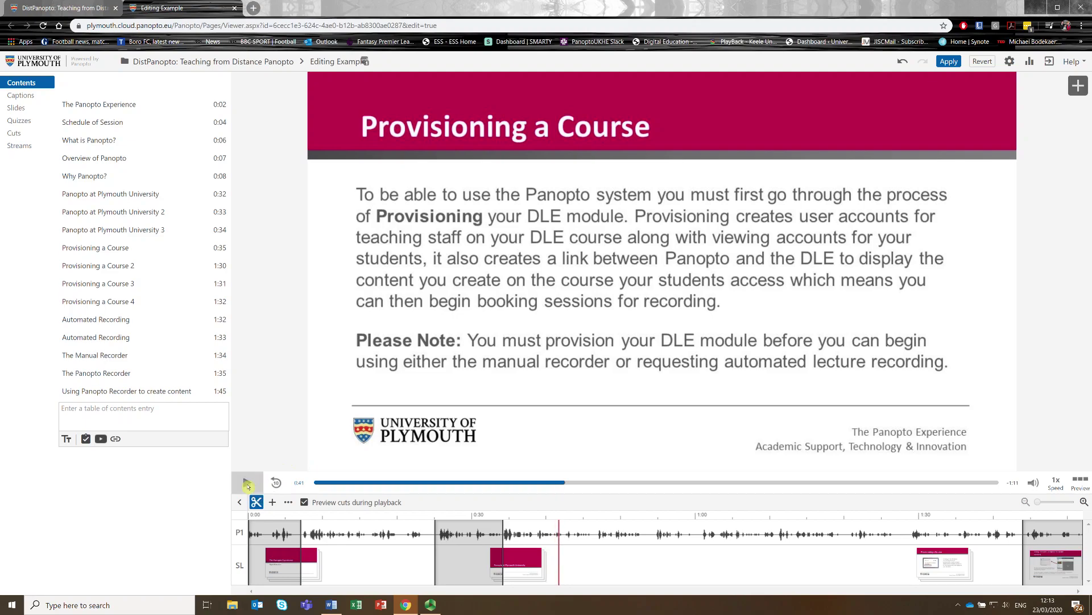